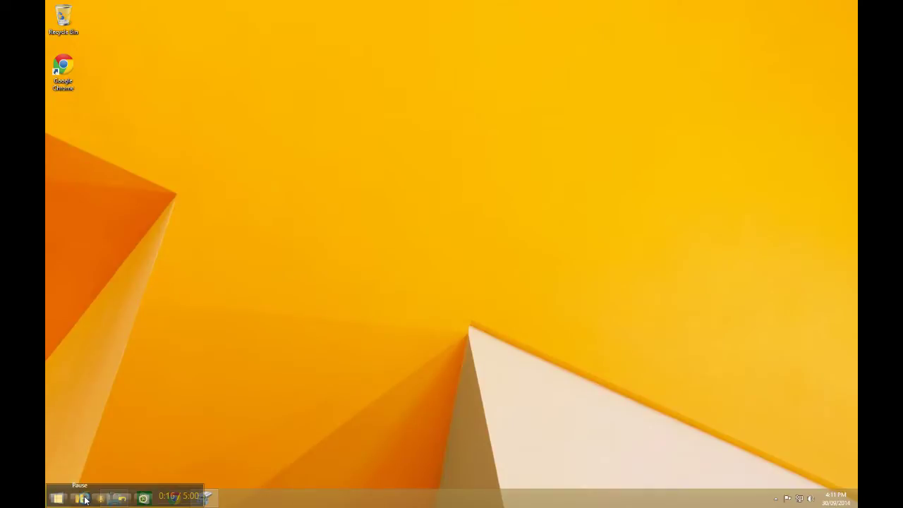
# Open Disk Management and enlarge its window to list every disk, including unallocated 476.81 GB Disk 0.
pyautogui.press('super+x')
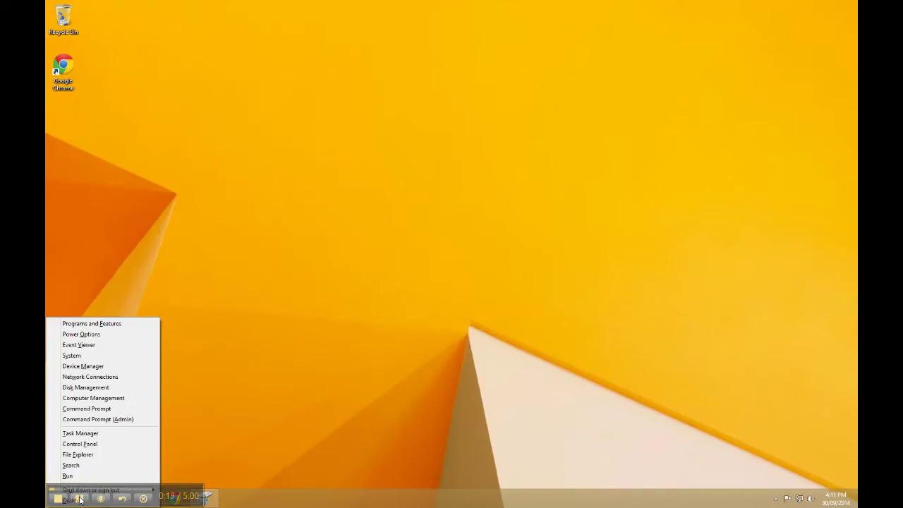
pyautogui.click(89, 387)
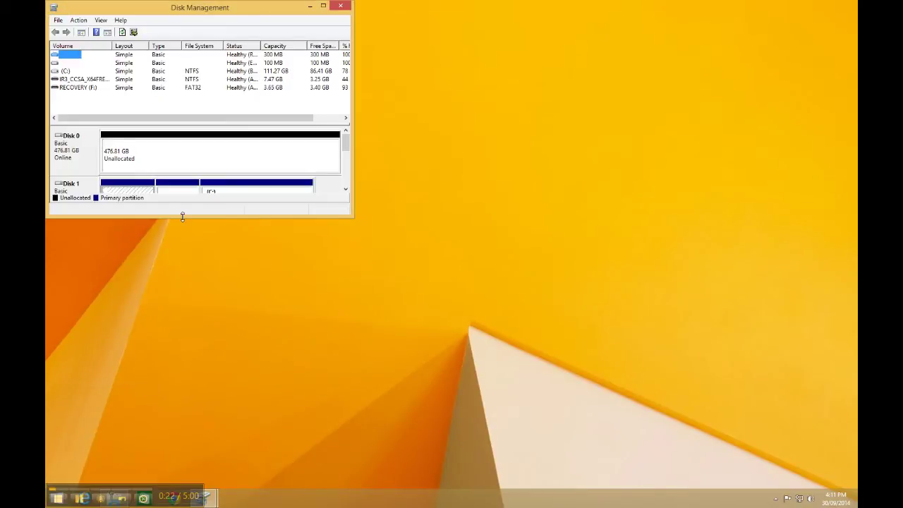
pyautogui.moveTo(350, 218); pyautogui.dragTo(626, 378)
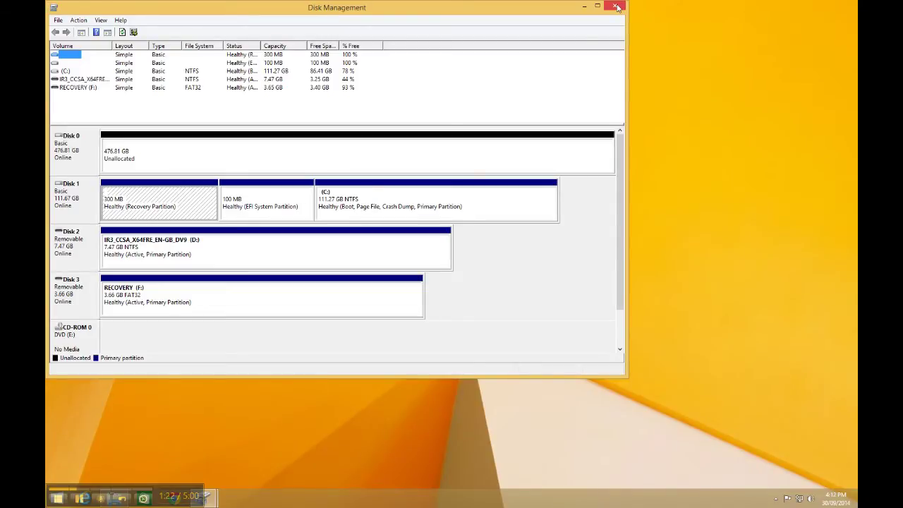
# Close Disk Management, launch Chrome and search the web for 'easeus'.
pyautogui.click(616, 7)
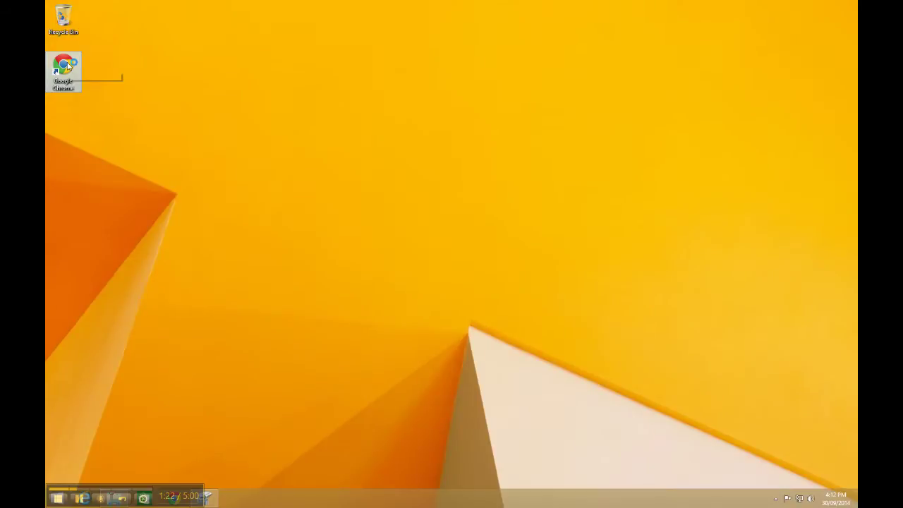
pyautogui.doubleClick(64, 67)
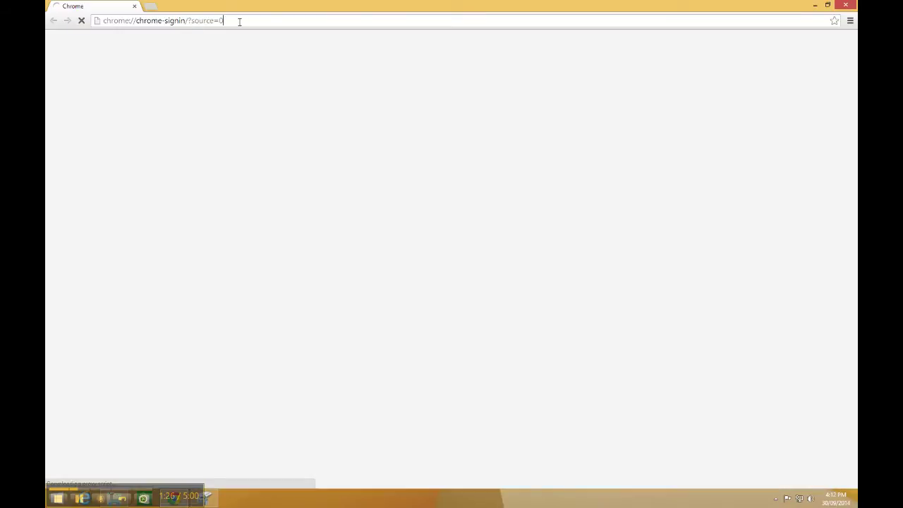
pyautogui.click(244, 22)
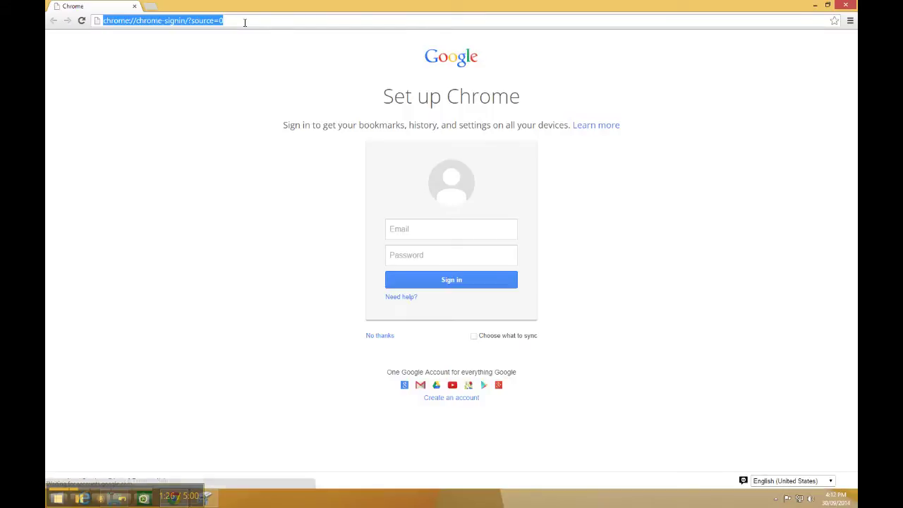
pyautogui.write('e')
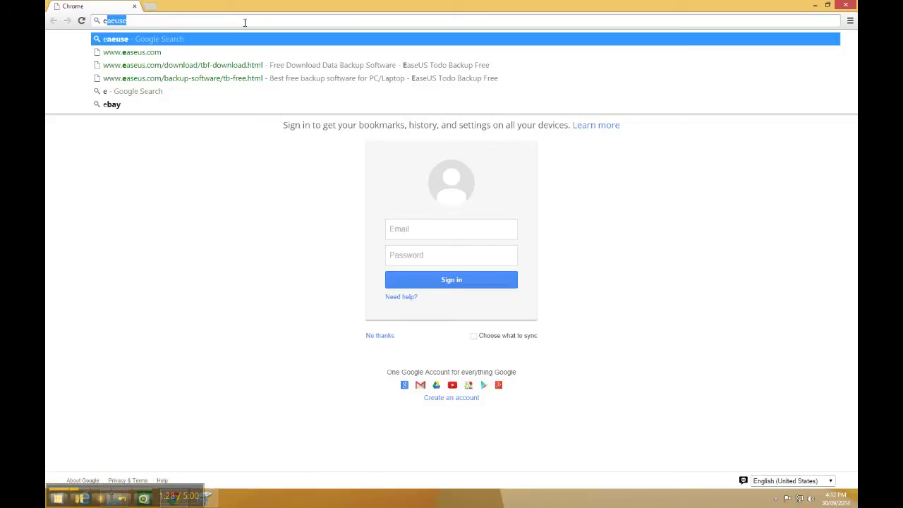
pyautogui.write('aseus')
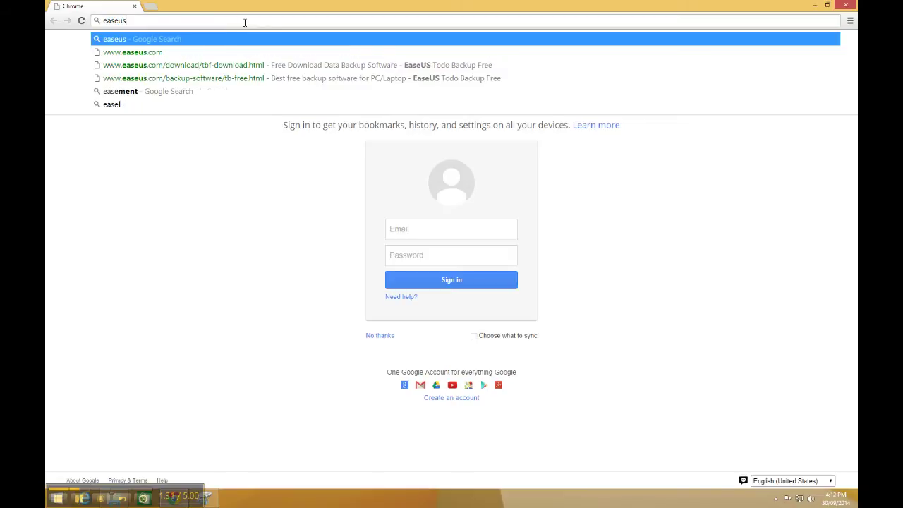
pyautogui.press('Return')
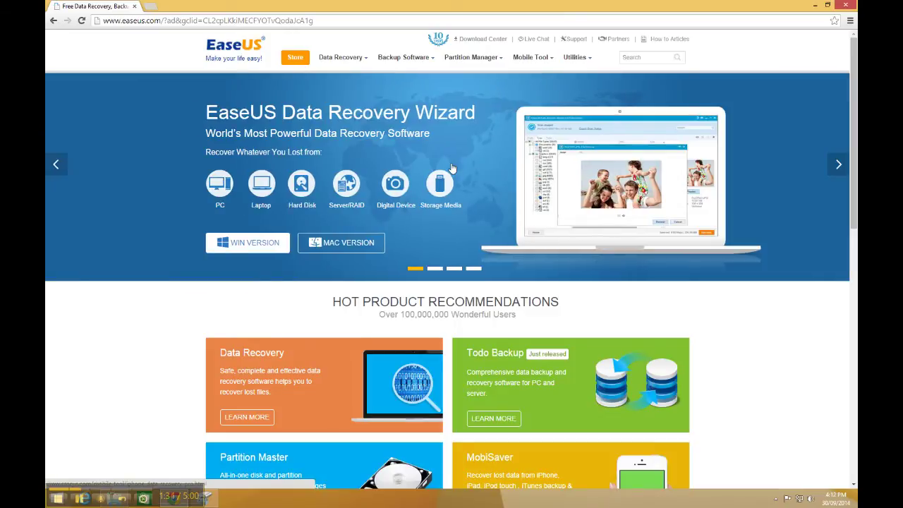
# Go to Backup Software > Todo Backup Free and open its download page.
pyautogui.moveTo(342, 62)
pyautogui.click(422, 60)
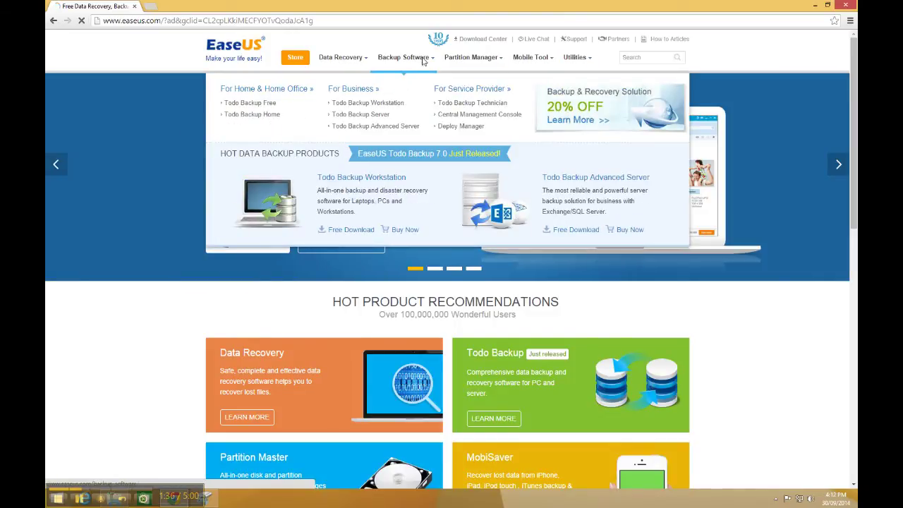
pyautogui.click(249, 103)
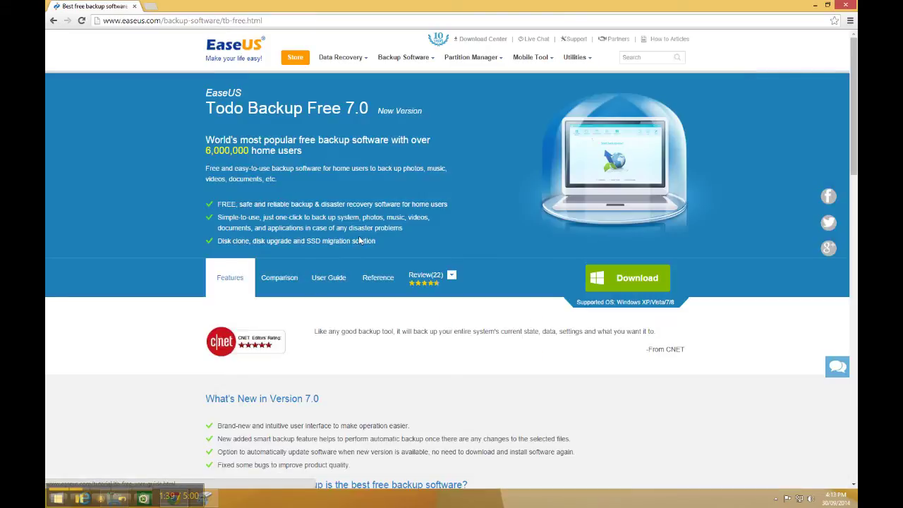
pyautogui.click(627, 281)
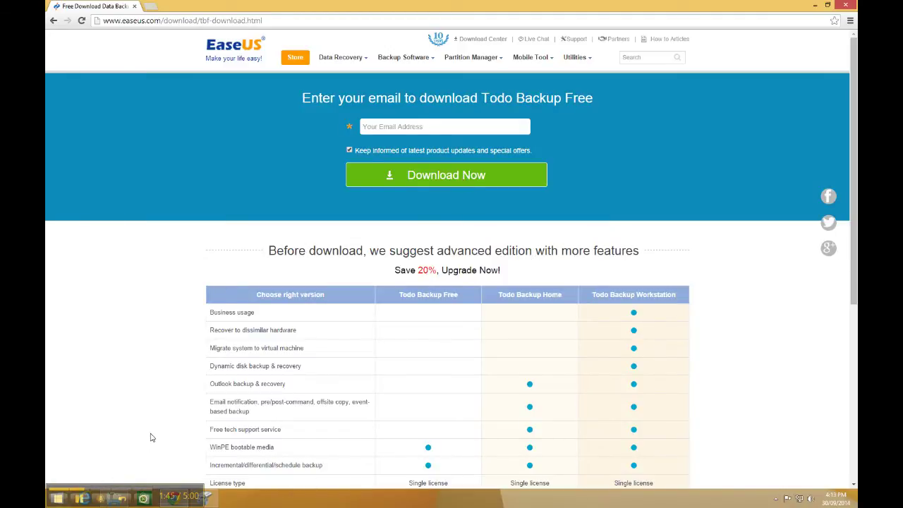
# Run tb_free.exe from Downloads, keep English and accept the Free Edition license.
pyautogui.hotkey('alt', 'Tab')
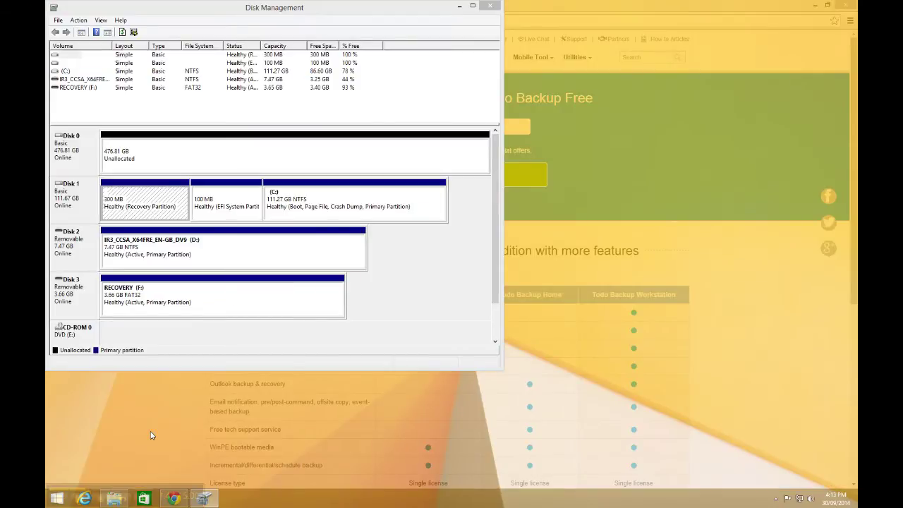
pyautogui.hotkey('alt', 'Tab')
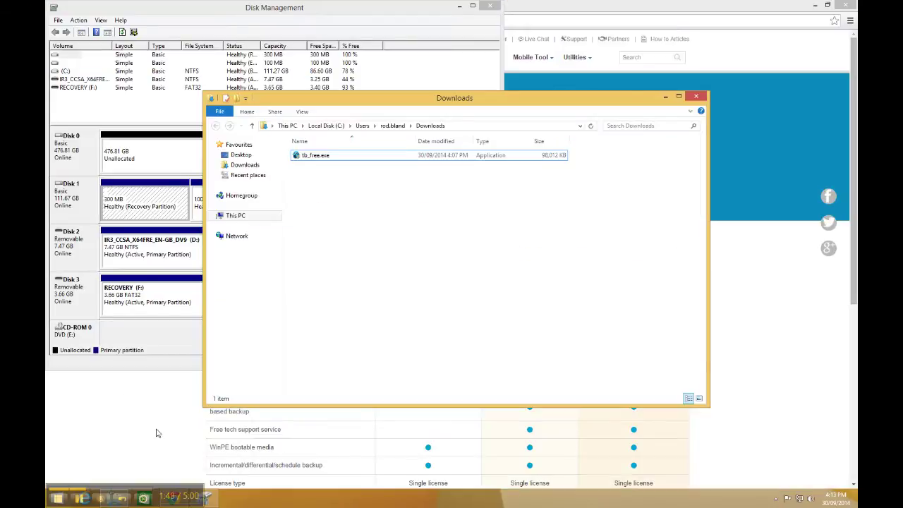
pyautogui.doubleClick(324, 153)
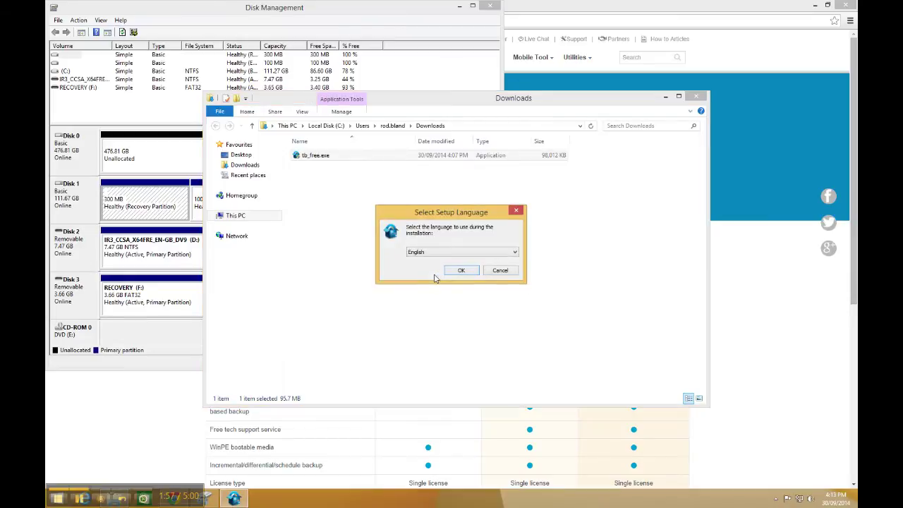
pyautogui.click(456, 274)
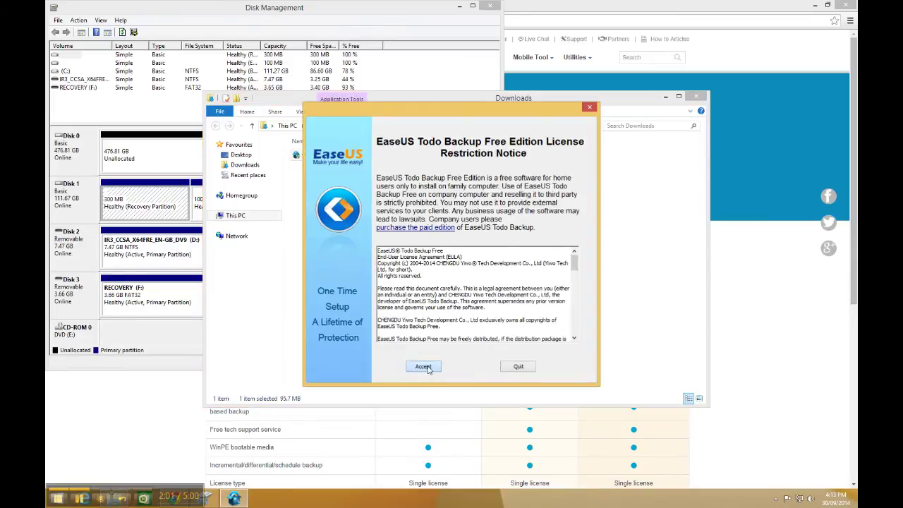
pyautogui.click(426, 367)
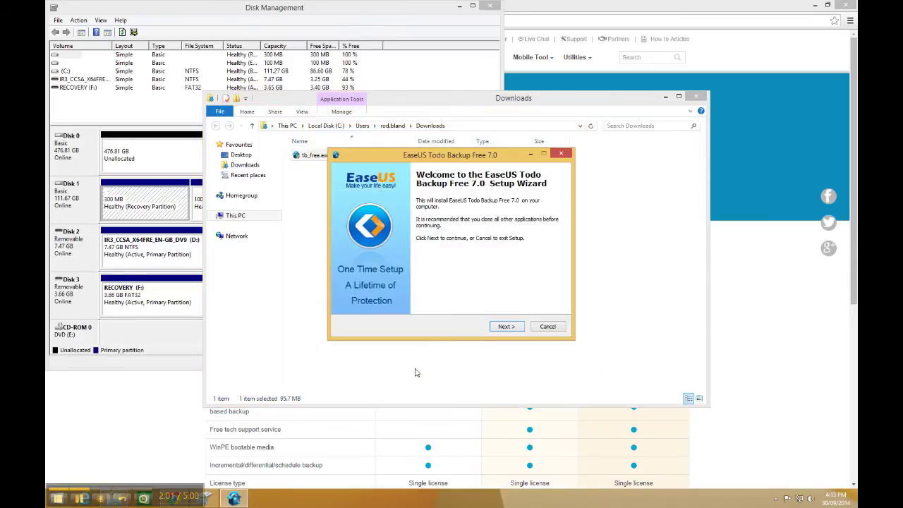
# Keep the default install and backup folders, opt out of the Experience Program, and install.
pyautogui.click(505, 329)
pyautogui.click(508, 330)
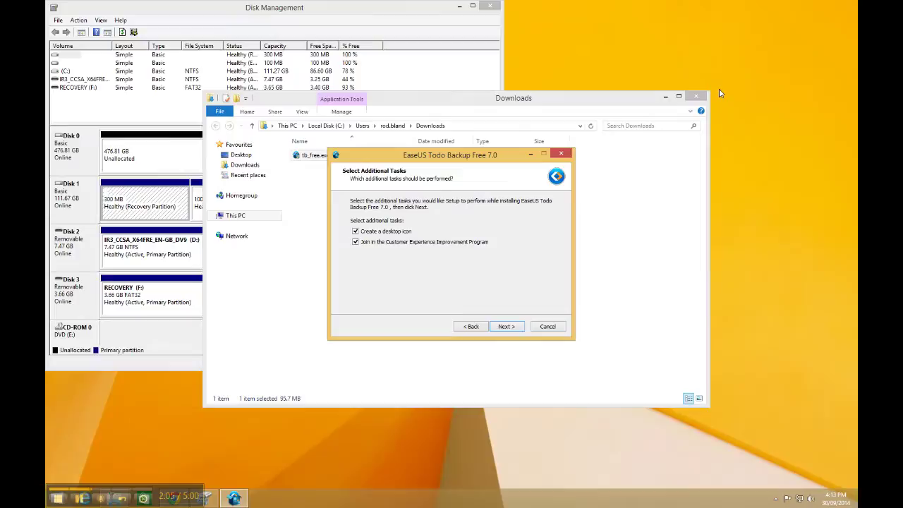
pyautogui.click(687, 96)
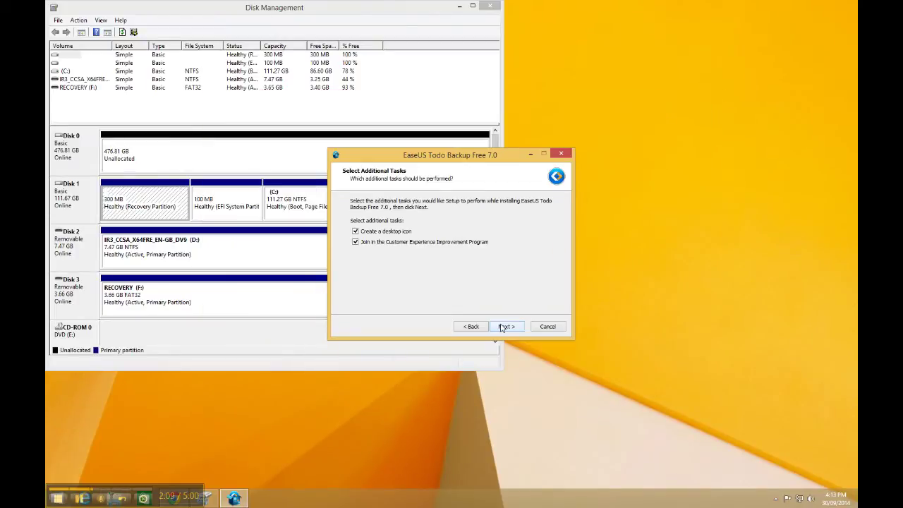
pyautogui.click(450, 242)
pyautogui.click(512, 325)
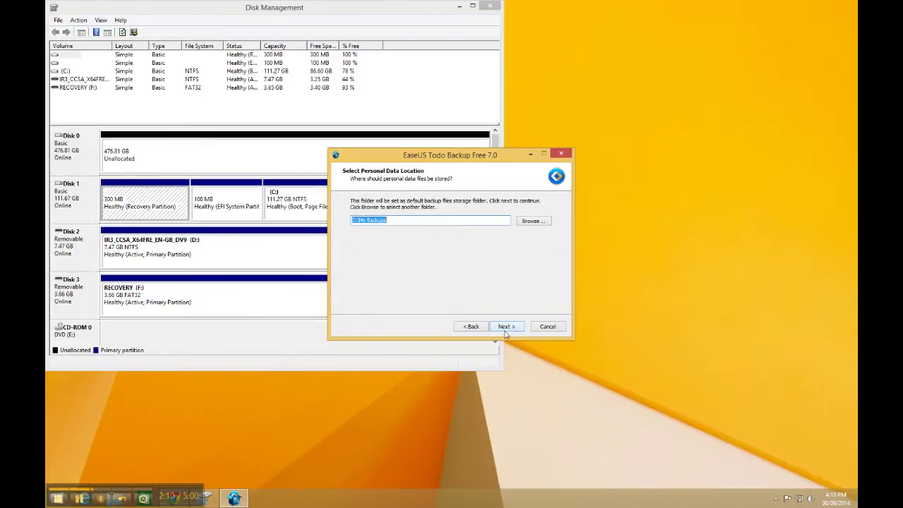
pyautogui.click(508, 327)
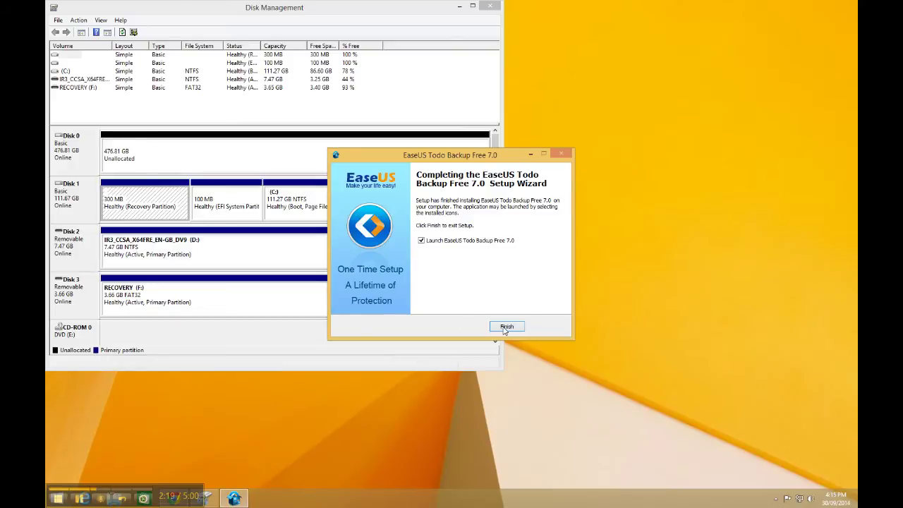
# Launch Todo Backup, keep the free license, postpone the update, and start Disk/Partition Clone.
pyautogui.click(505, 327)
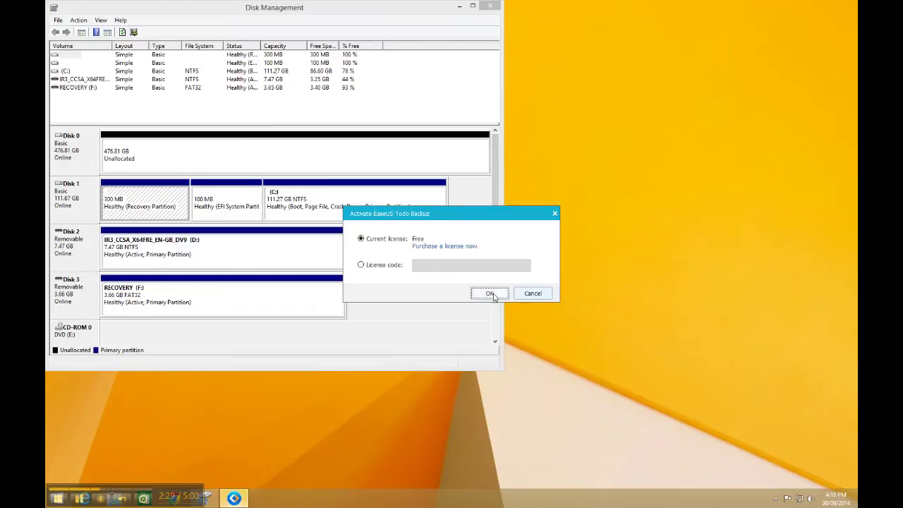
pyautogui.click(488, 292)
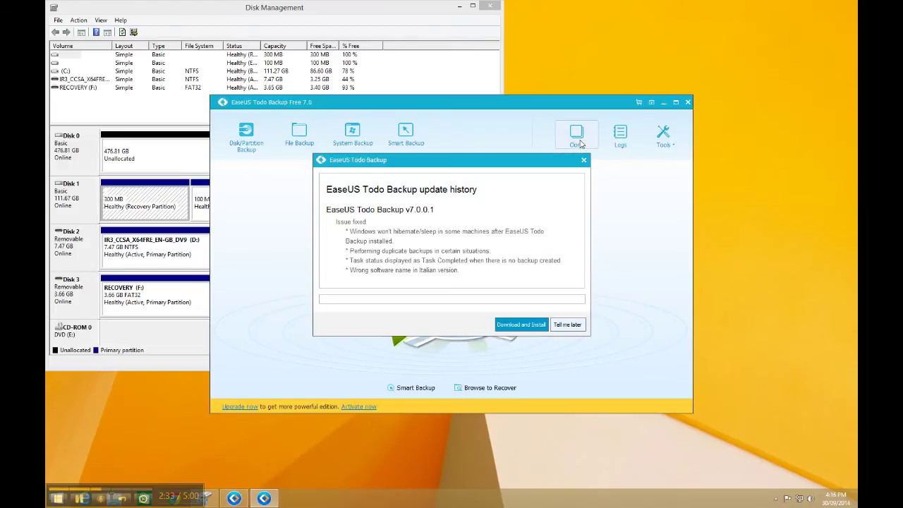
pyautogui.click(570, 325)
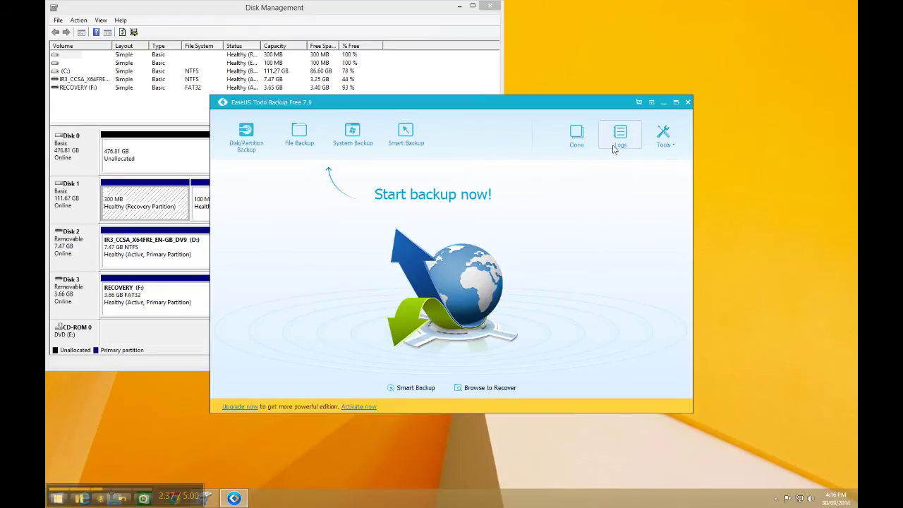
pyautogui.click(585, 143)
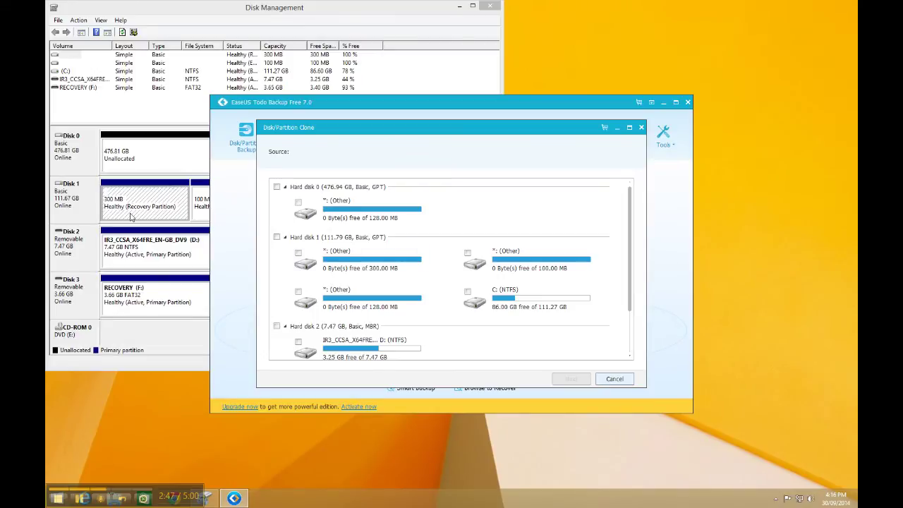
# Choose Hard disk 1 as source and Hard disk 0 as target, stretching the A: partition to fill it.
pyautogui.click(277, 238)
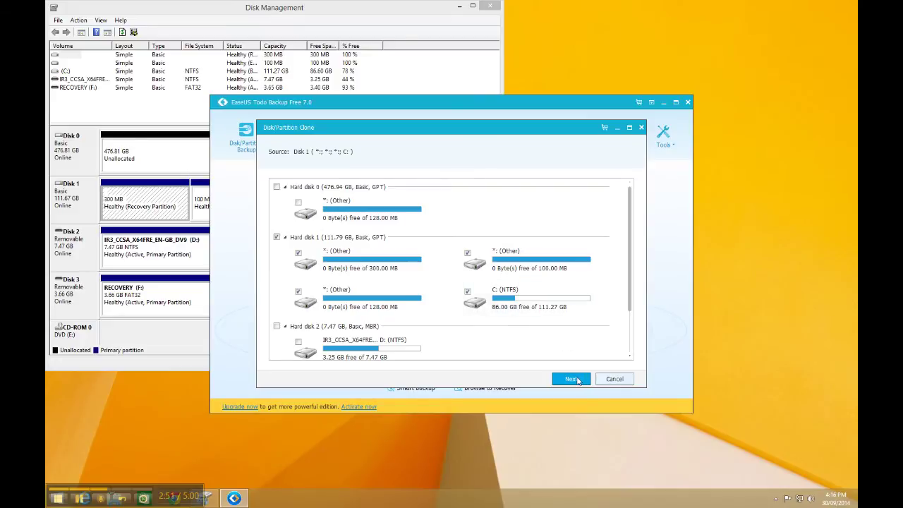
pyautogui.click(570, 379)
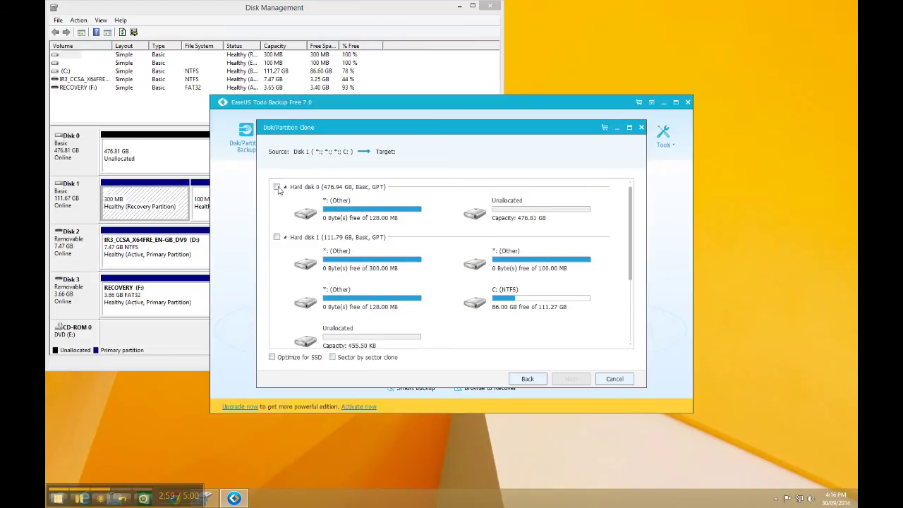
pyautogui.click(277, 186)
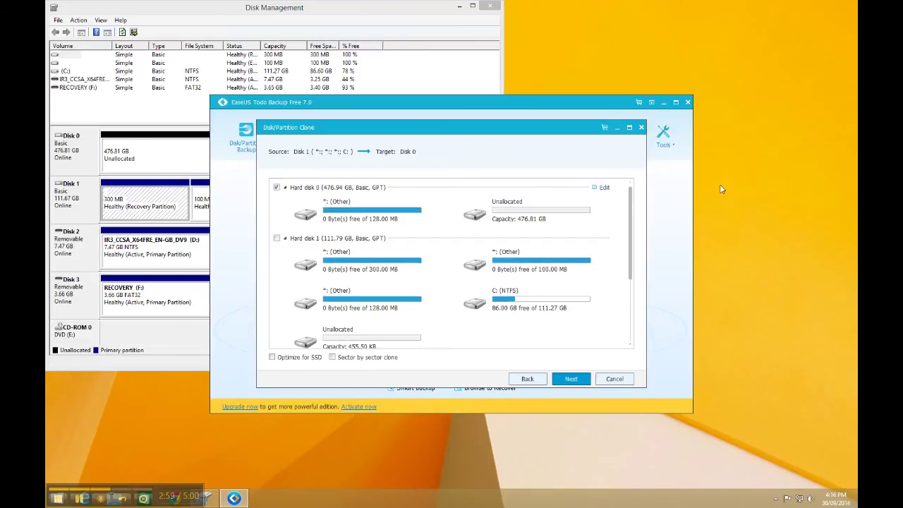
pyautogui.click(604, 189)
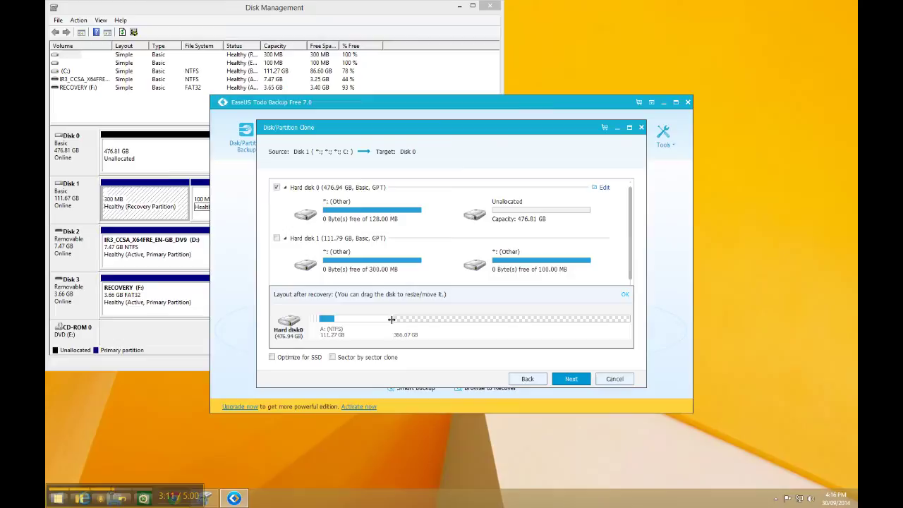
pyautogui.moveTo(395, 321); pyautogui.dragTo(631, 325)
pyautogui.click(626, 296)
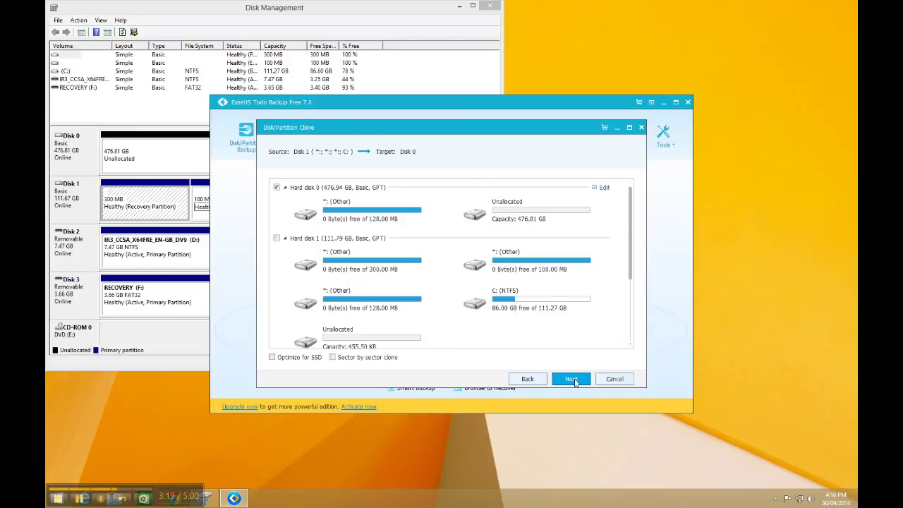
# Proceed from the clone summary and accept erasing Disk 0's data to begin cloning.
pyautogui.click(572, 379)
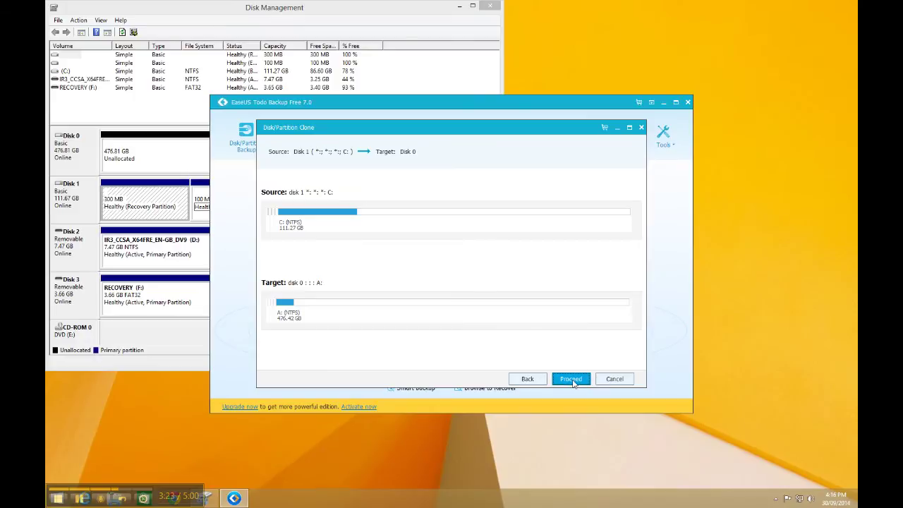
pyautogui.click(571, 380)
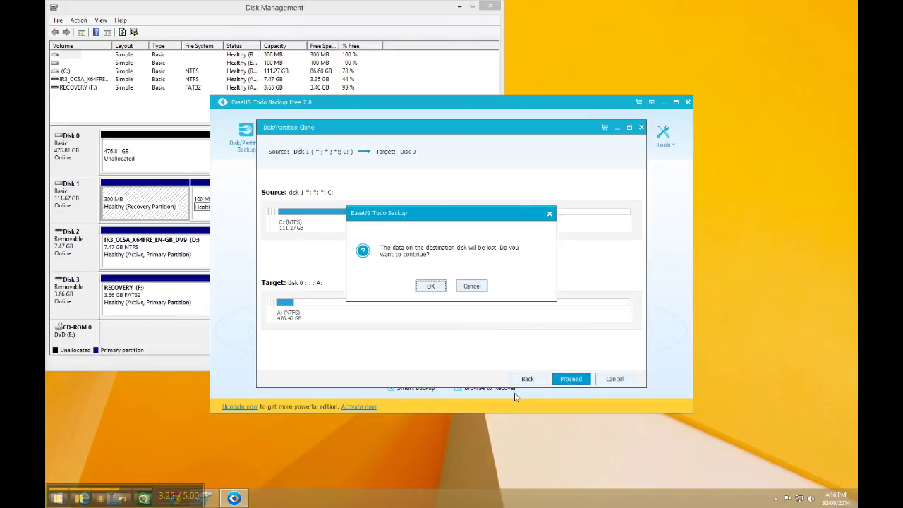
pyautogui.click(430, 287)
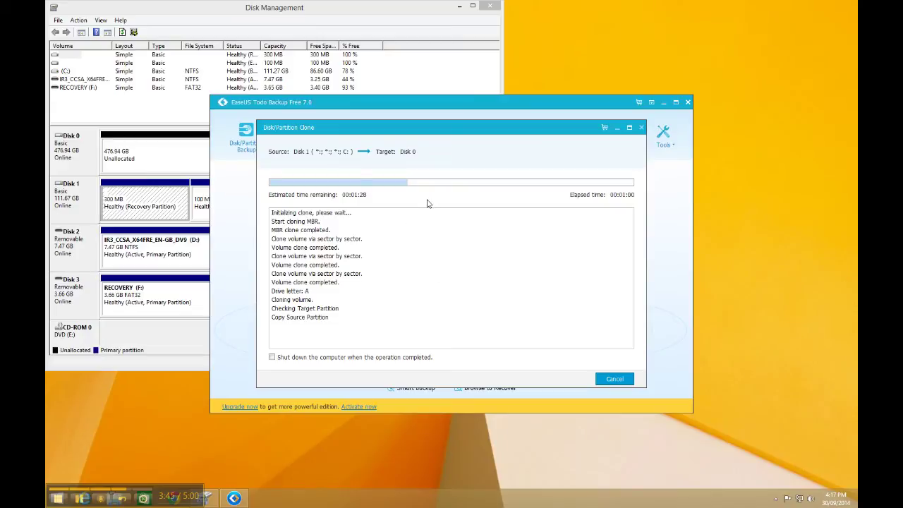
# Finish the completed clone wizard and close EaseUS Todo Backup.
pyautogui.click(83, 500)
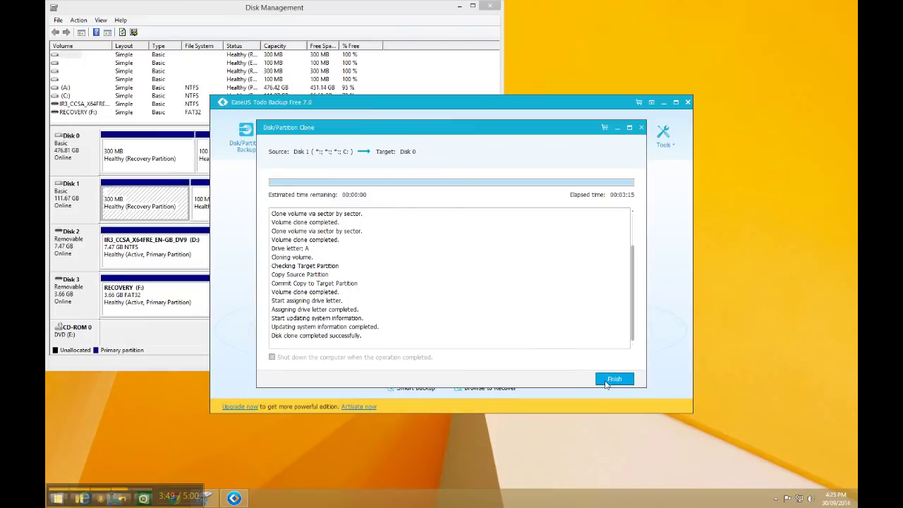
pyautogui.click(606, 382)
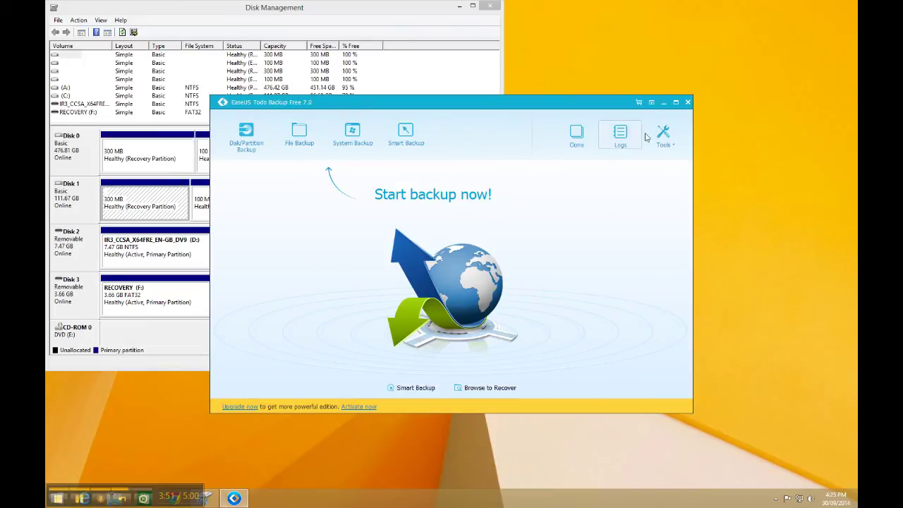
pyautogui.click(686, 102)
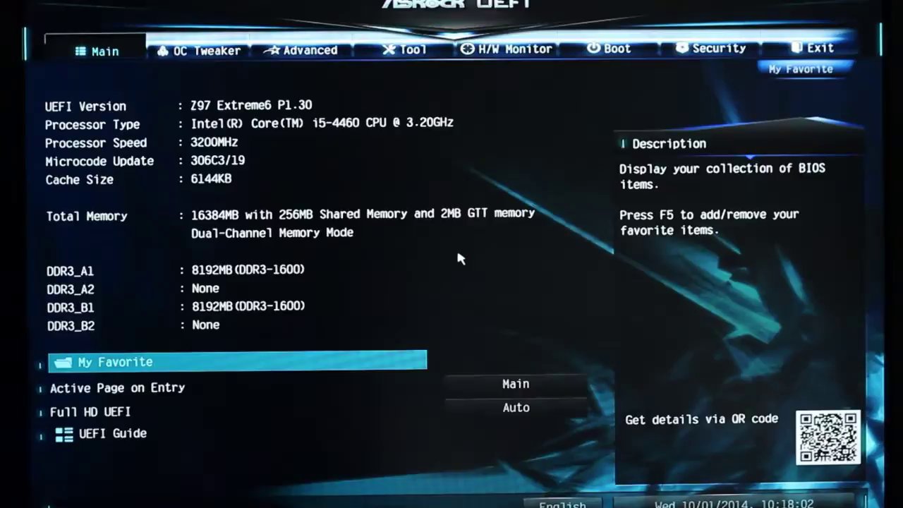
# Set Boot Option #1 to Windows Boot Manager on the Boot page, then save and exit with F10.
pyautogui.press('Right')
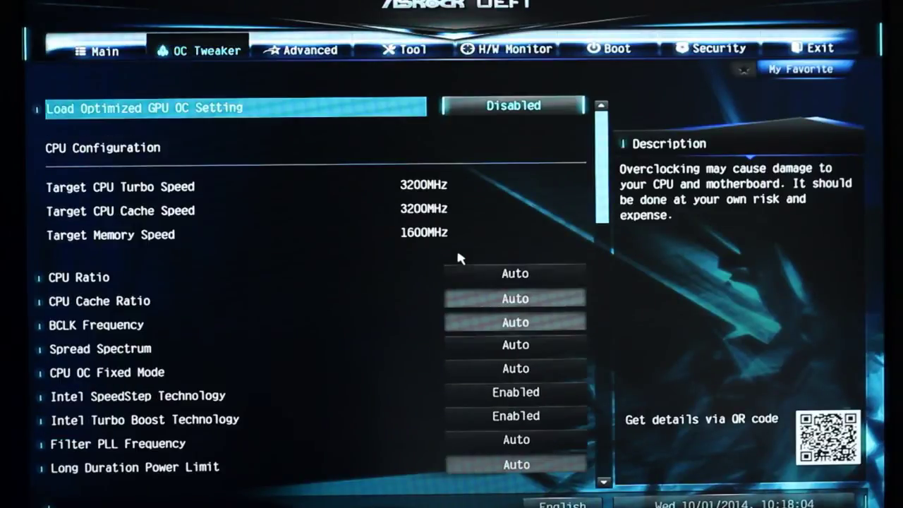
pyautogui.press('Right')
pyautogui.press('Right')
pyautogui.press('Right')
pyautogui.press('Right')
pyautogui.press('Right')
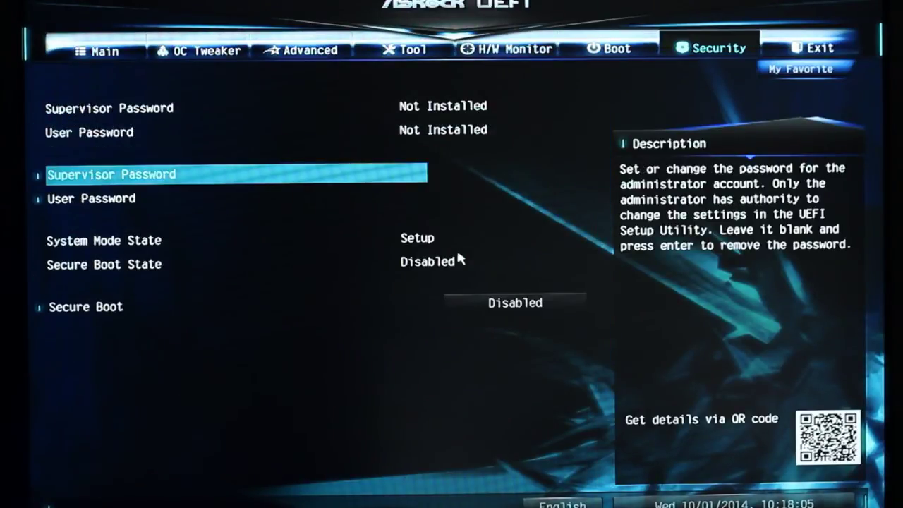
pyautogui.press('Left')
pyautogui.press('Return')
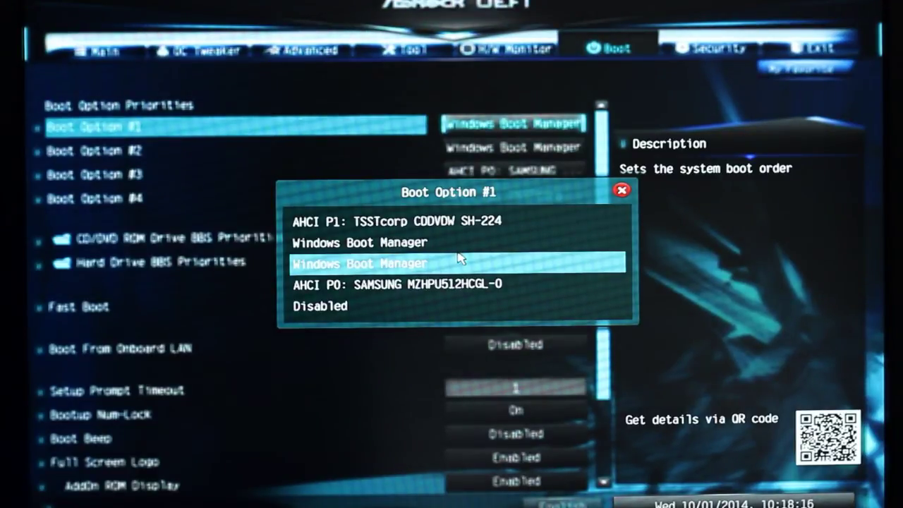
pyautogui.click(460, 258)
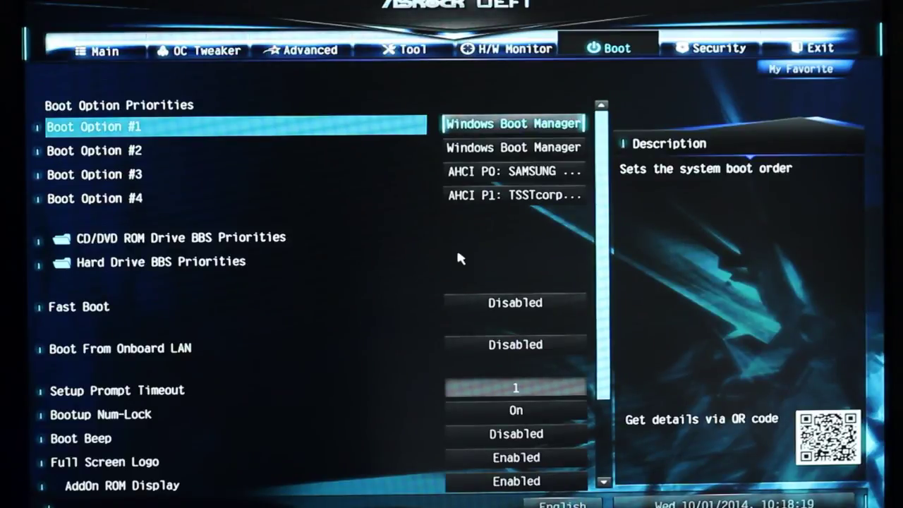
pyautogui.press('F10')
pyautogui.press('Return')
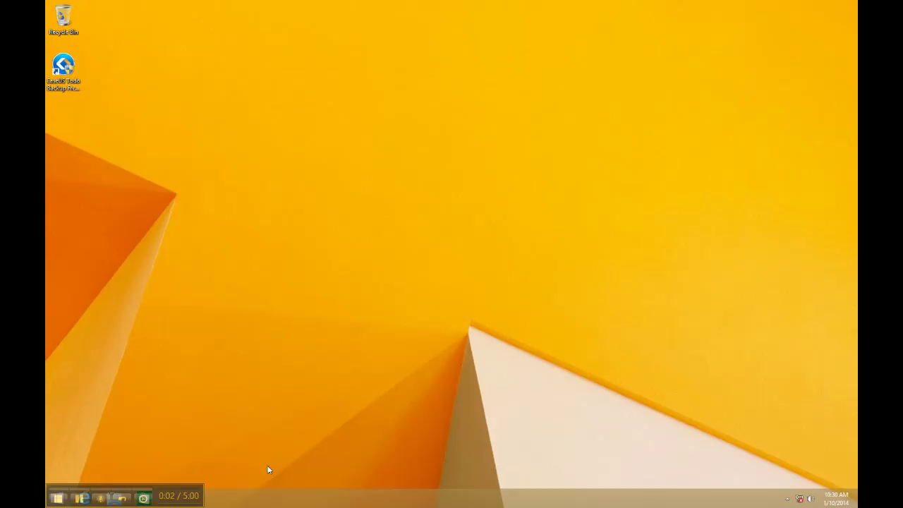
pyautogui.press('super+x')
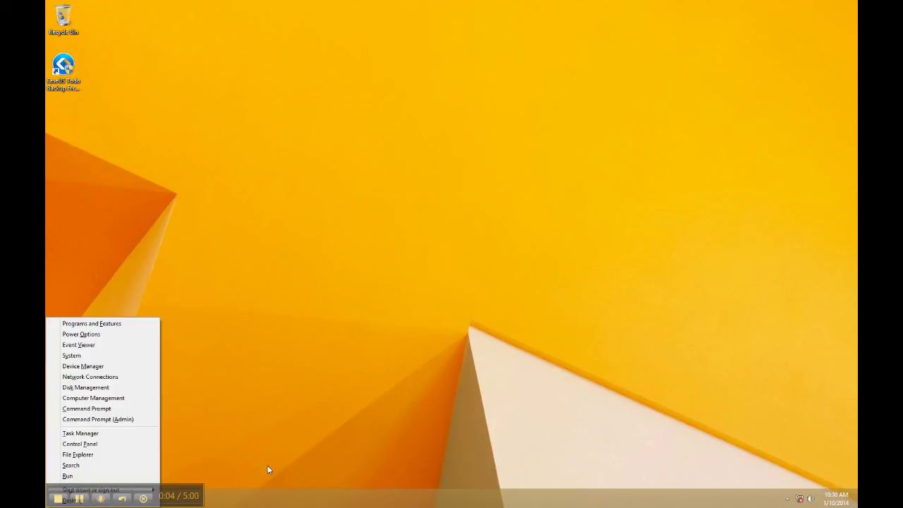
pyautogui.press('k')
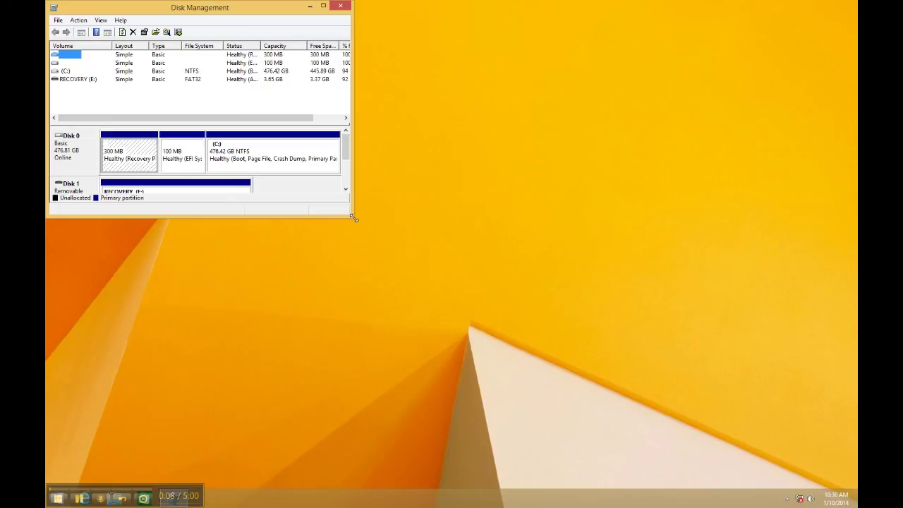
pyautogui.moveTo(353, 217); pyautogui.dragTo(595, 336)
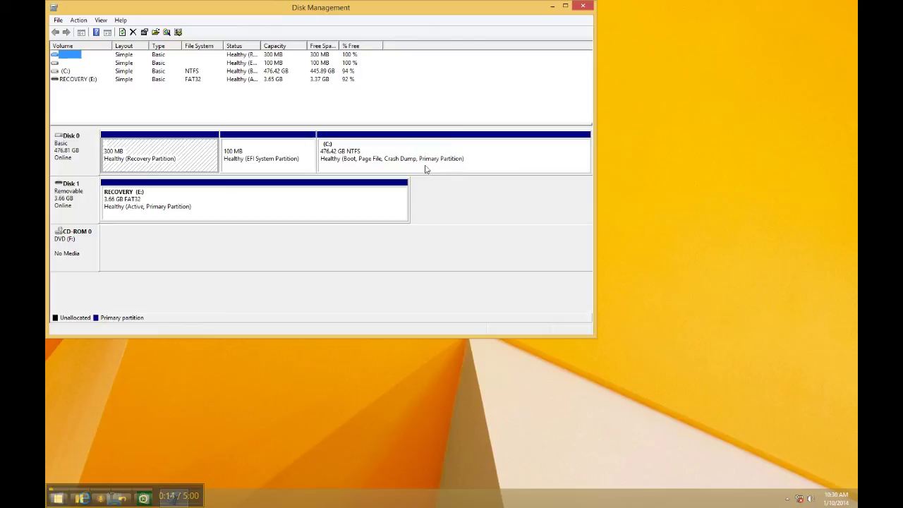
pyautogui.click(582, 6)
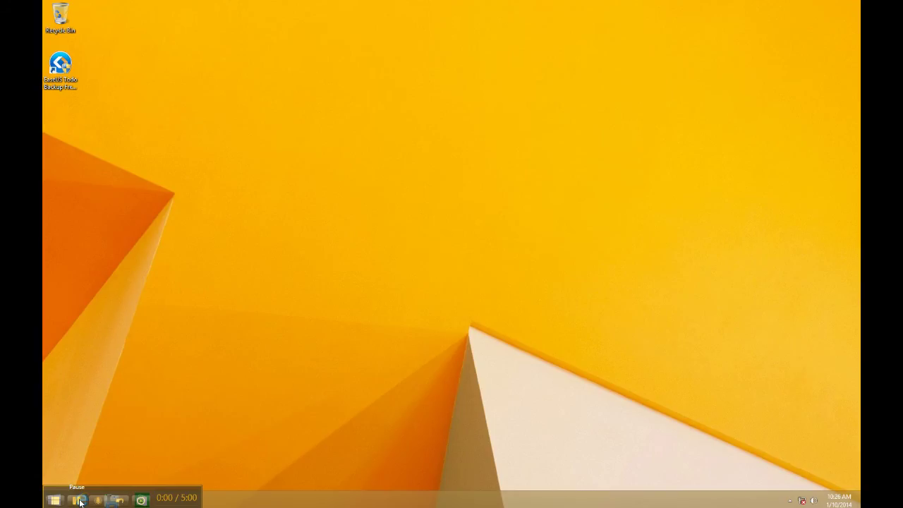
# Open Disk Management via Win+X and K, and enlarge it to show Disk 0's C: and Disk 1's D:.
pyautogui.press('super+x')
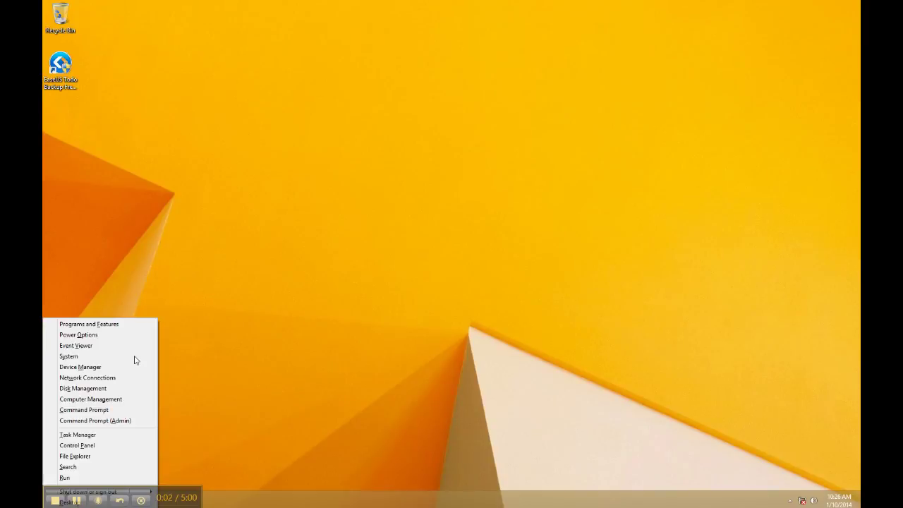
pyautogui.press('k')
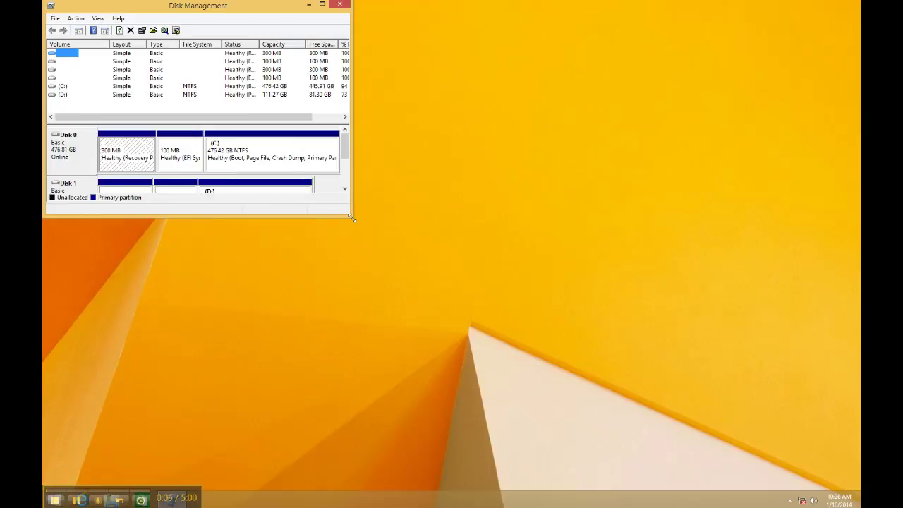
pyautogui.moveTo(350, 217); pyautogui.dragTo(650, 390)
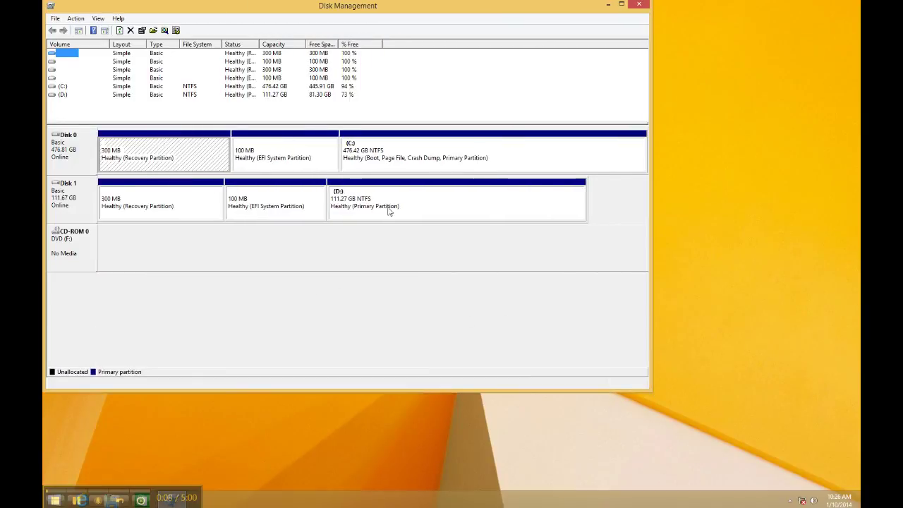